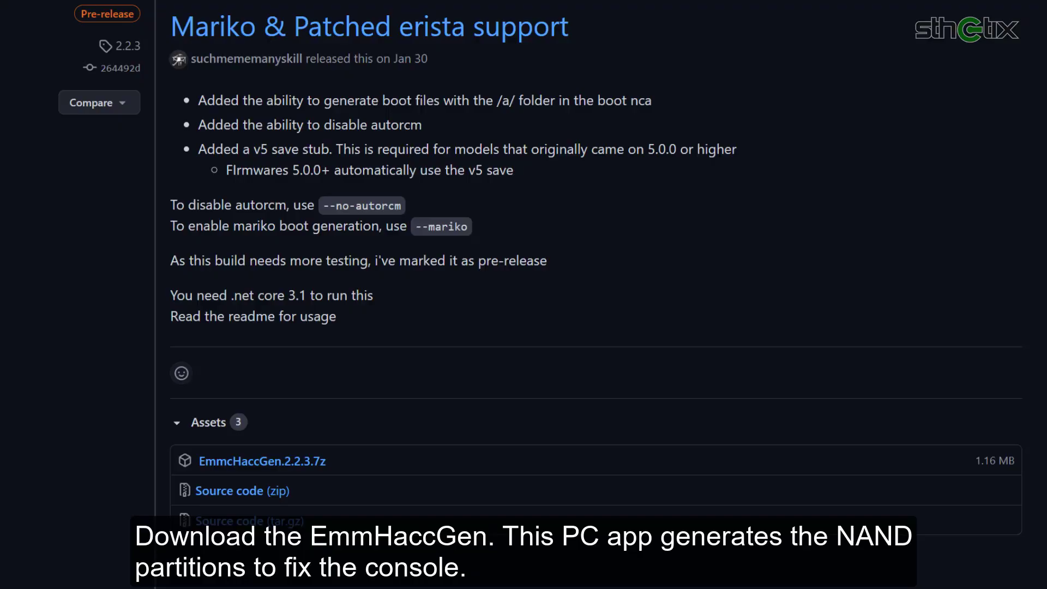
Scroll down the Mariko & Patched erista support release page to the EmmcHaccGen.2.2.3.7z asset.
scroll(545, 294, "down", 5)
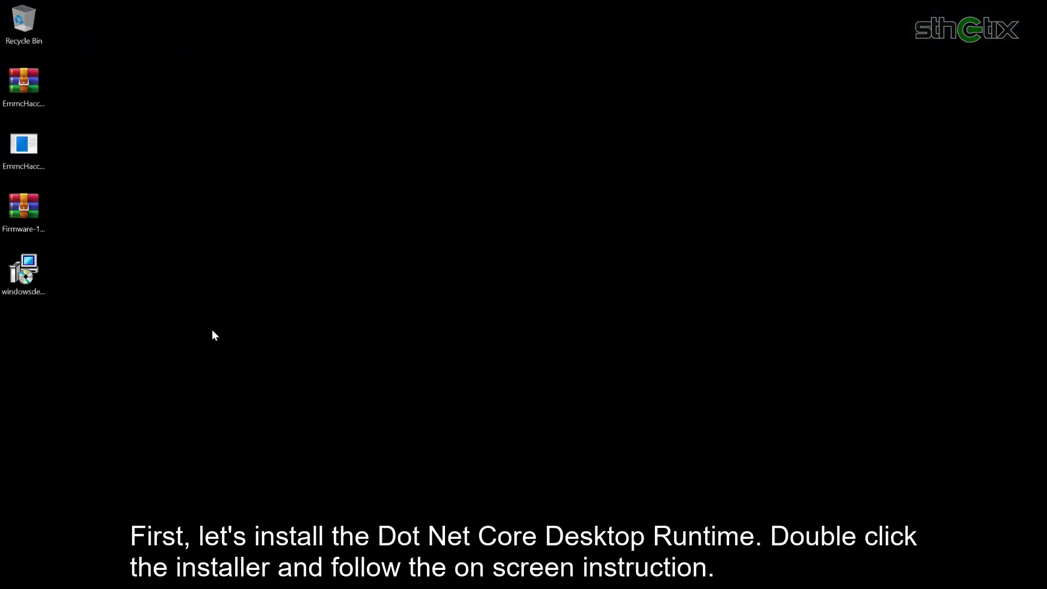
Install .NET Desktop Runtime 3.1.19 (x64) from windowsdesktop-runtime-3.1.19-win-x64.exe and close the installer.
left_click(19, 286)
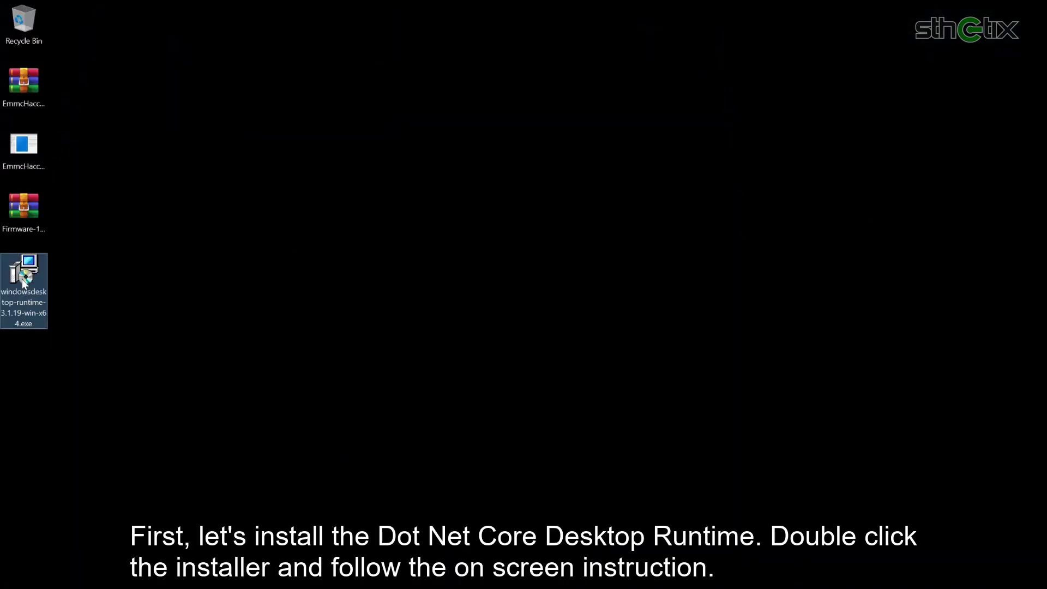
double_click(21, 279)
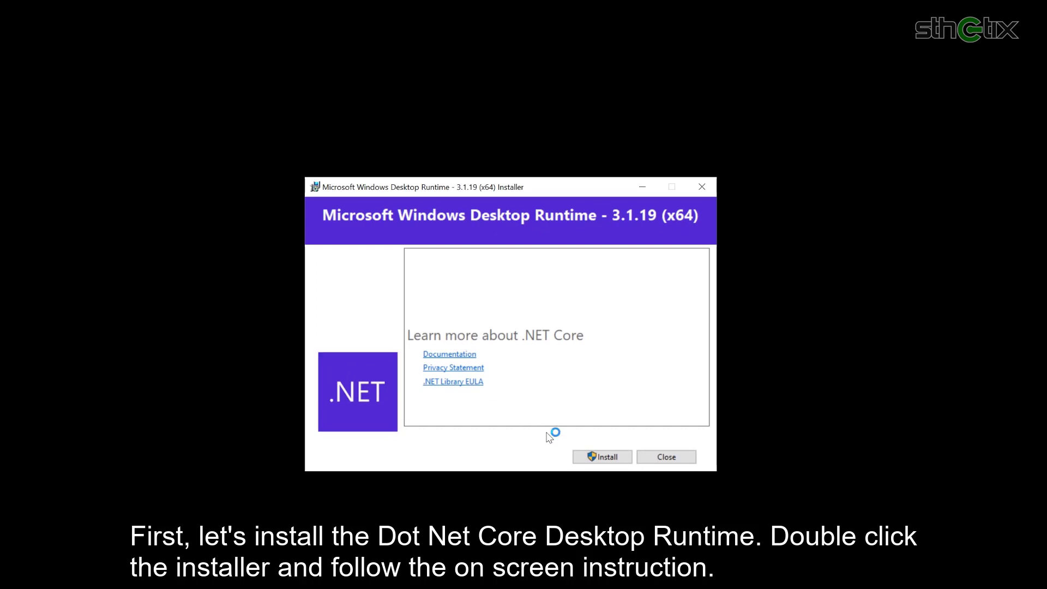
left_click(603, 456)
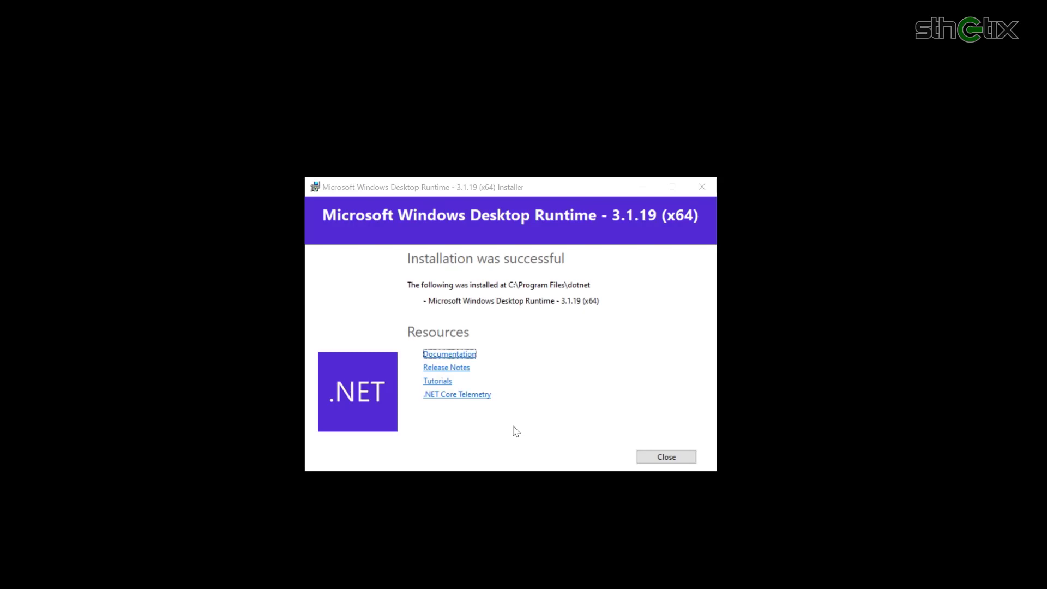
left_click(648, 457)
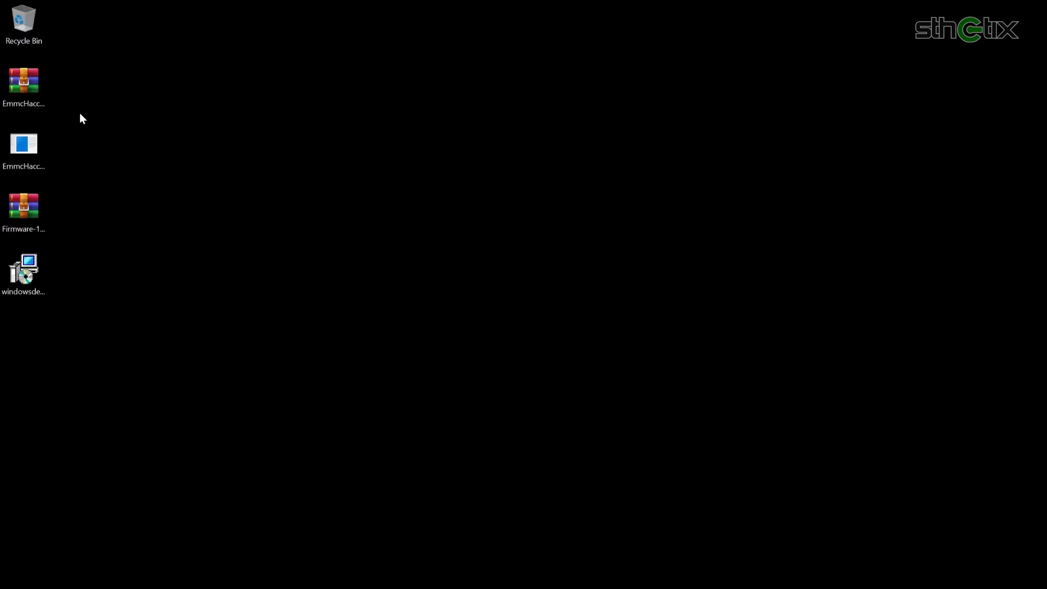
Extract the archive to EmmcHaccGen.2.2.3 and move EmmcHaccGenGUI.exe into that folder.
right_click(30, 84)
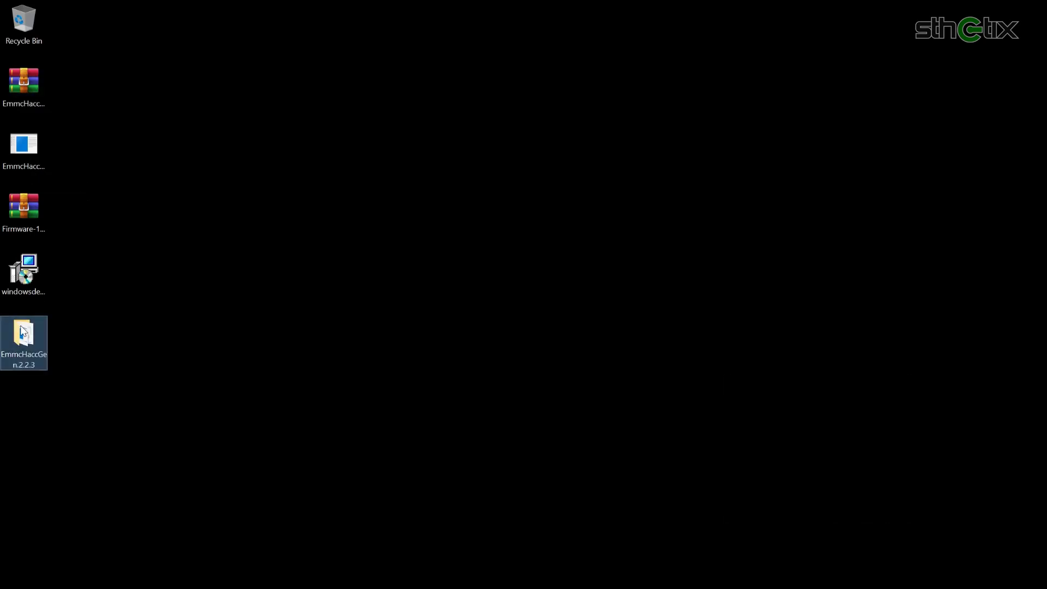
double_click(21, 325)
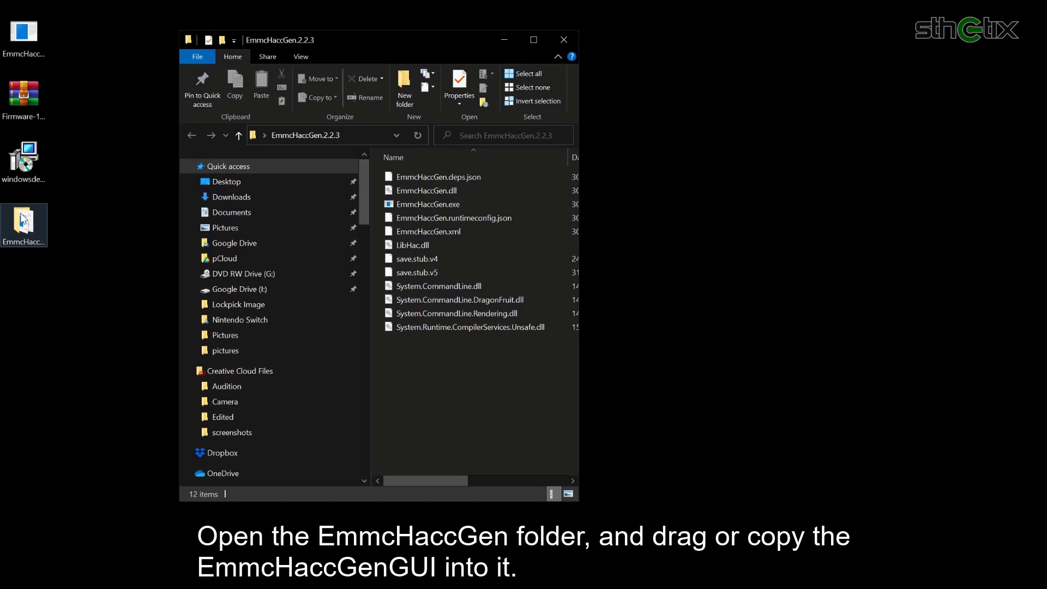
left_click(15, 35)
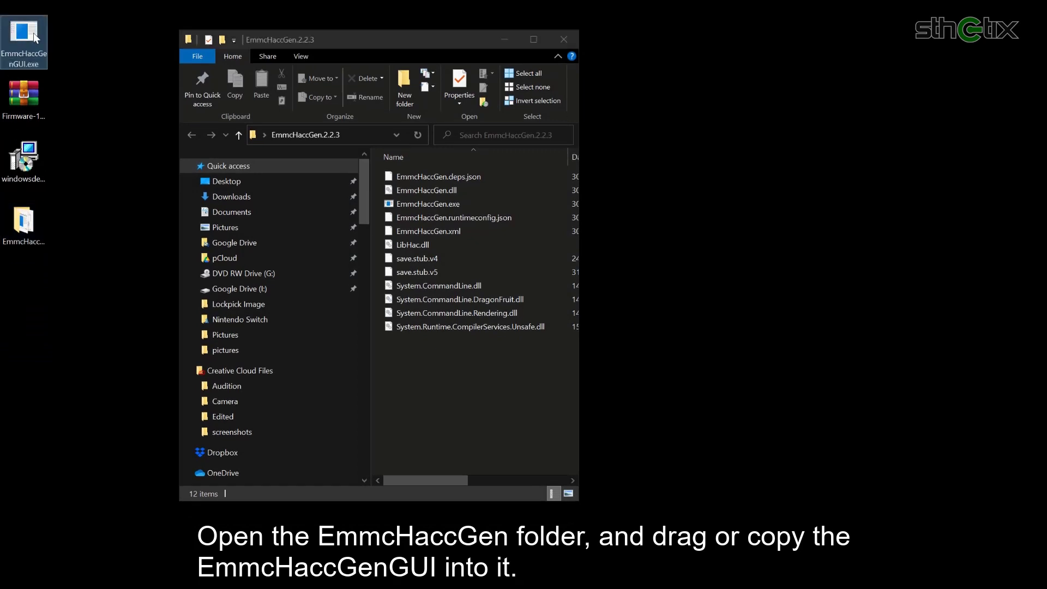
left_click_drag(18, 38, 420, 365)
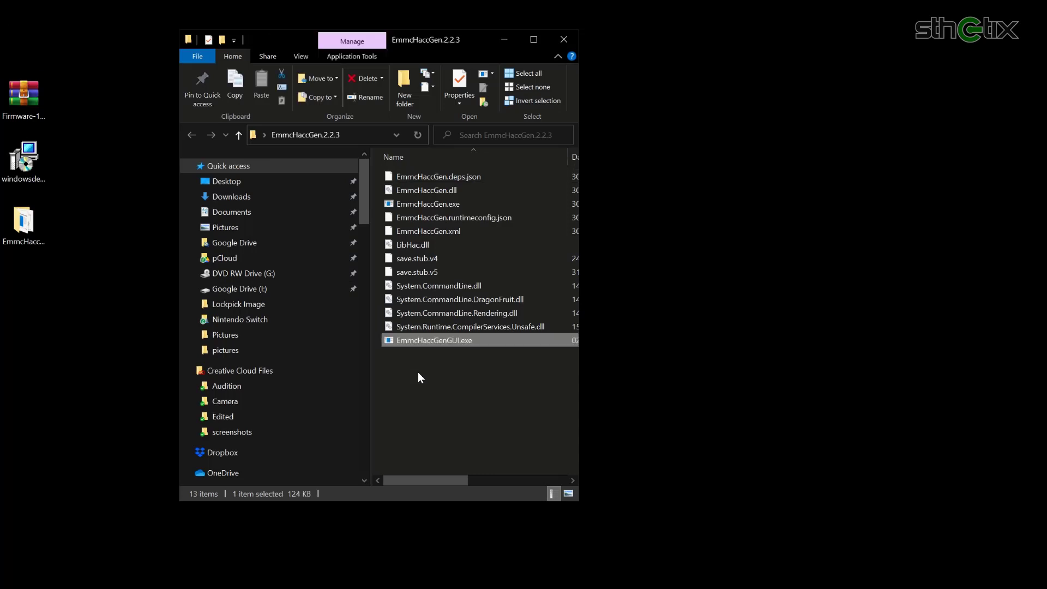
Create an empty FW folder inside EmmcHaccGen.2.2.3, then open Firmware-13.0.0.zip.
key("ctrl+shift+n")
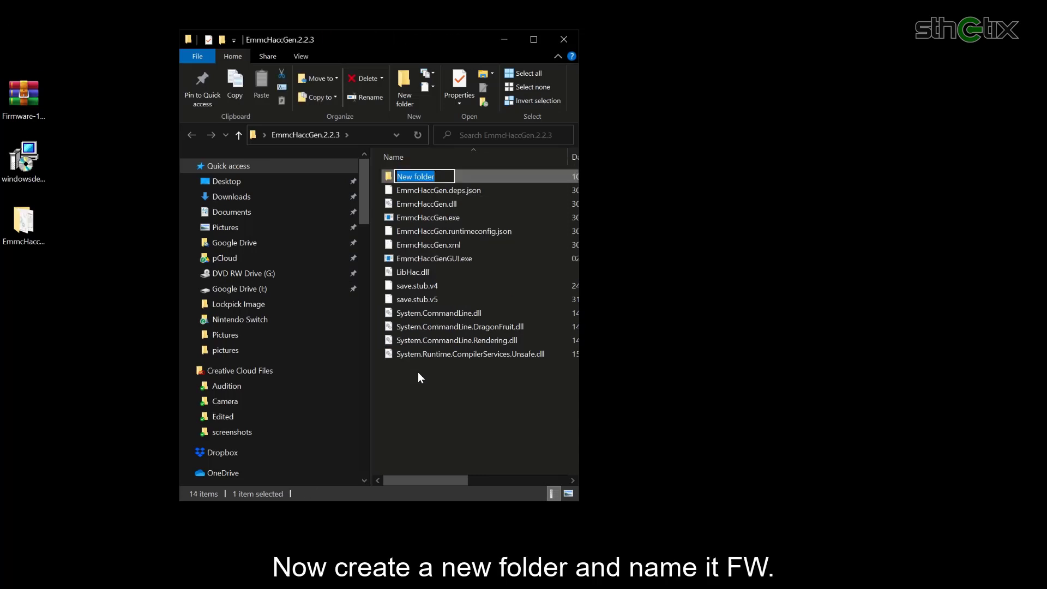
type("FW")
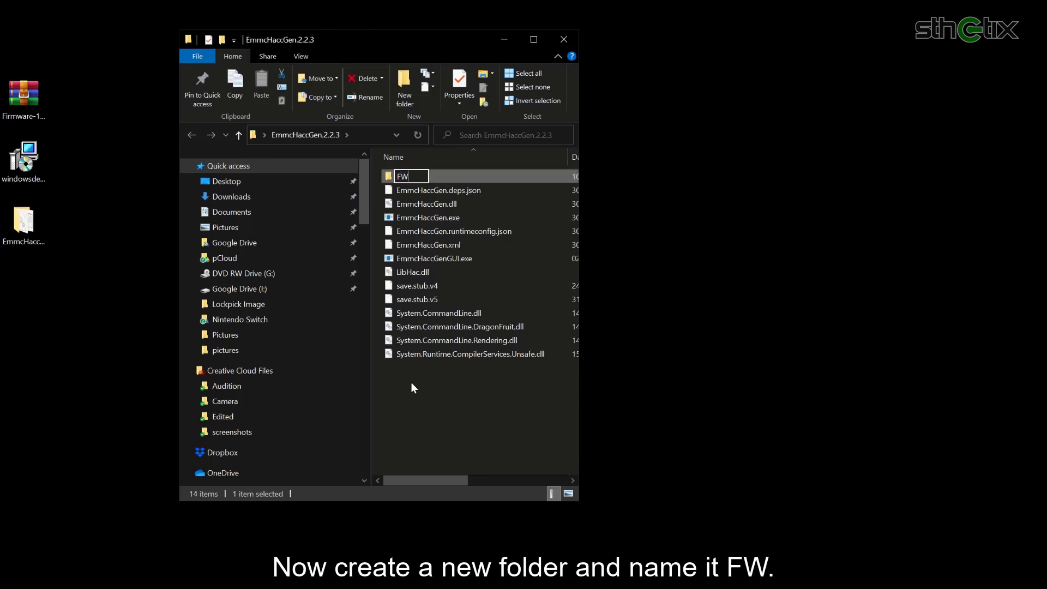
left_click(412, 383)
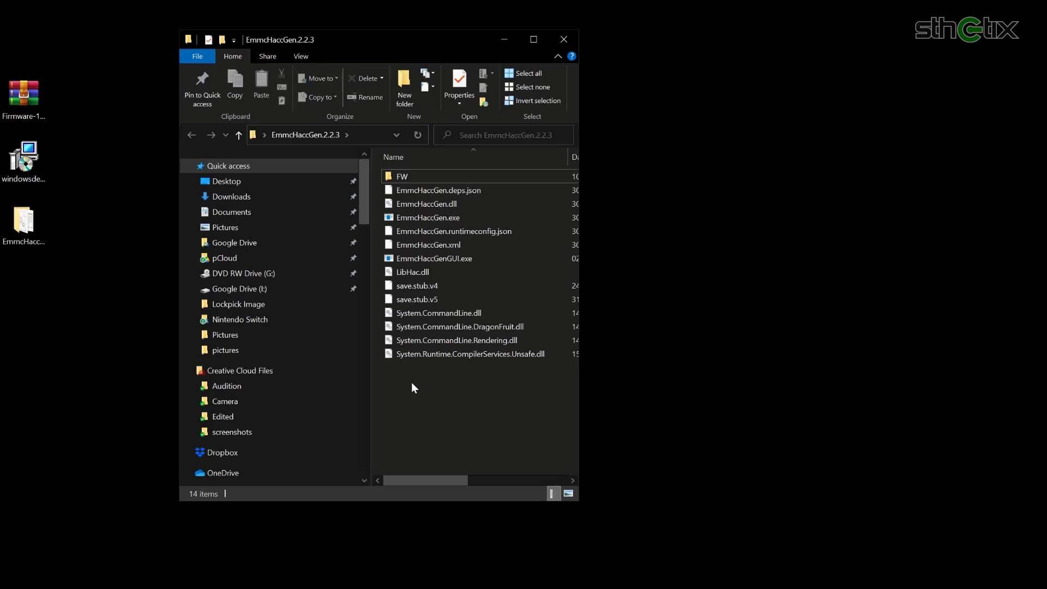
double_click(23, 96)
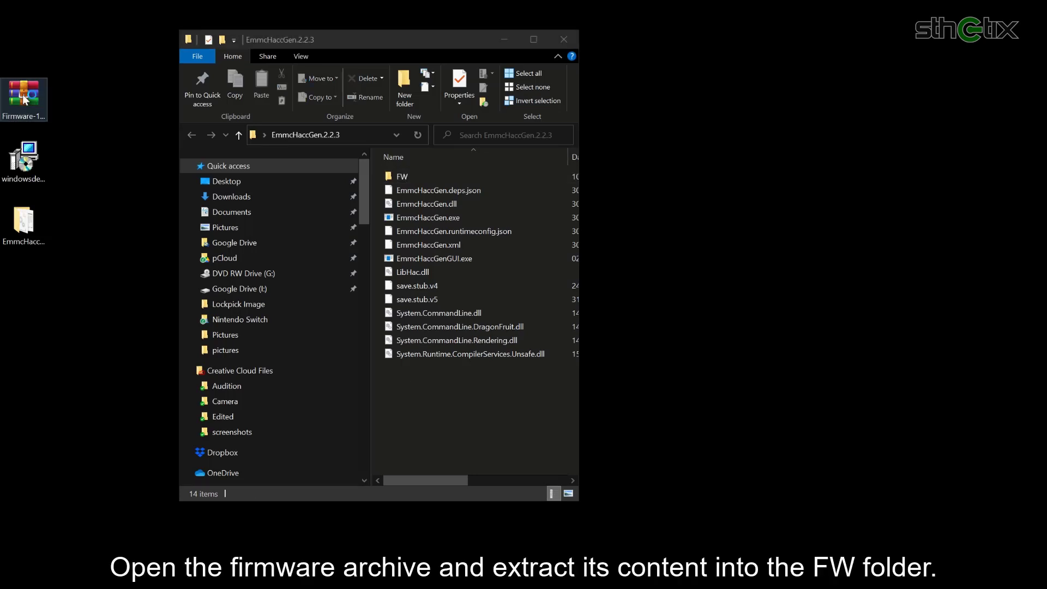
Move all 223 files from Firmware-13.0.0.zip into the FW folder and close WinRAR.
left_click(660, 226)
key("ctrl+a")
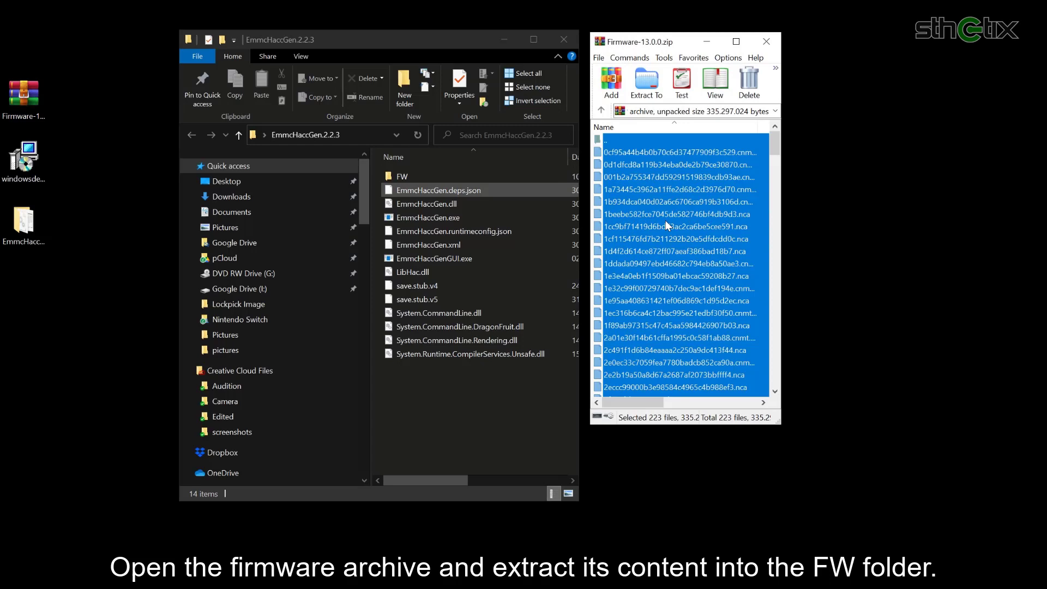
left_click_drag(665, 220, 406, 176)
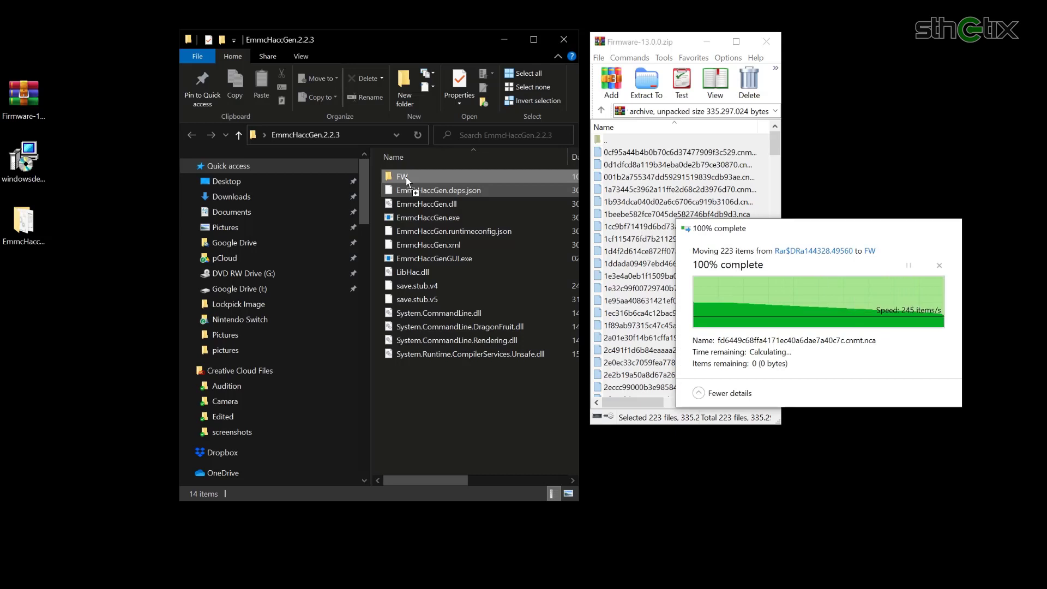
left_click(767, 42)
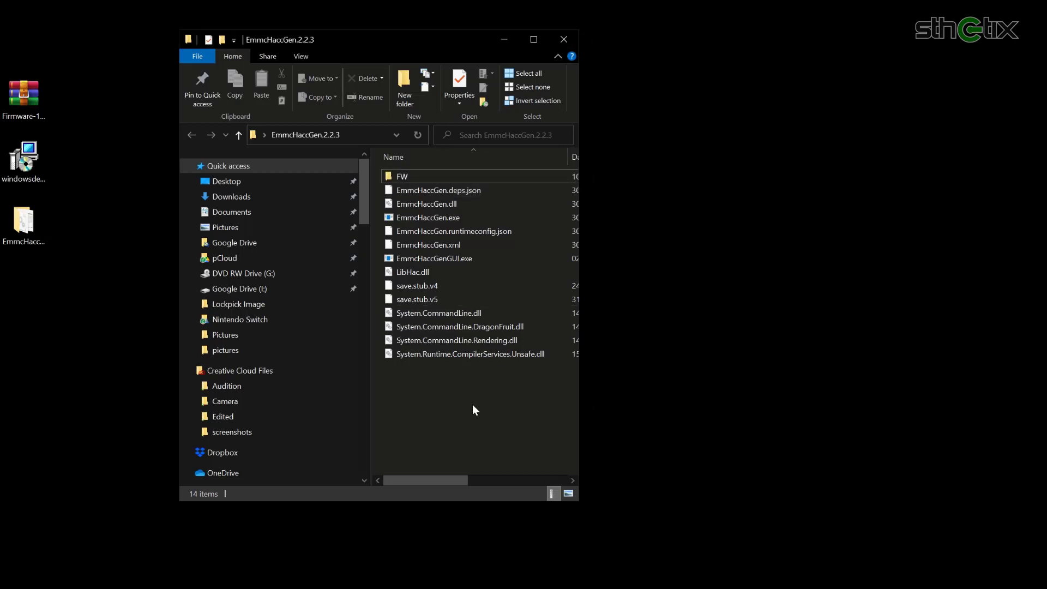
Launch EmmcHaccGen GUI and set the console type to Mariko (V2) & Lite.
left_click(459, 259)
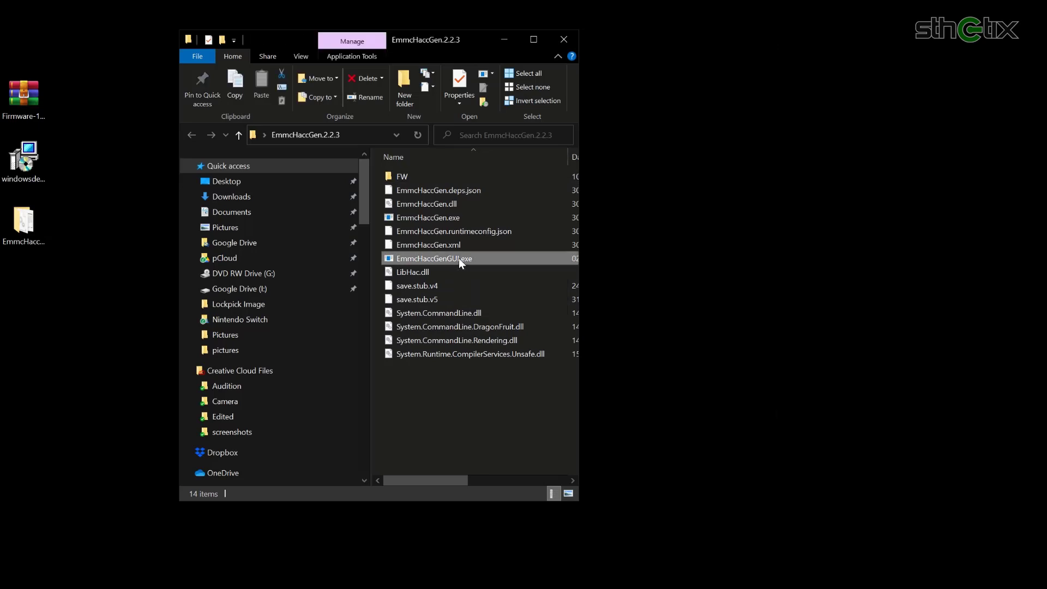
double_click(459, 257)
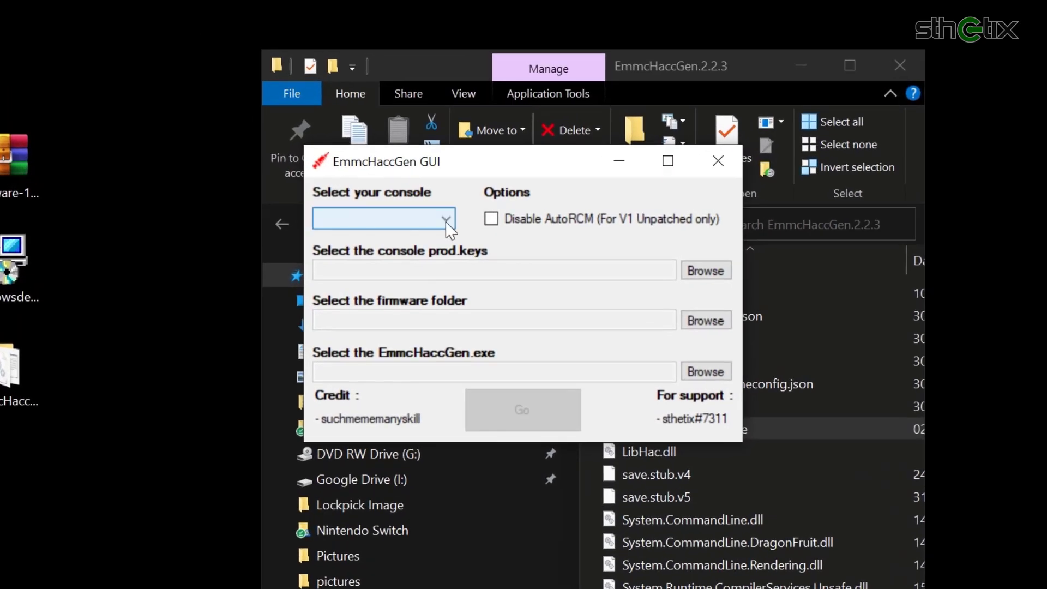
left_click(446, 220)
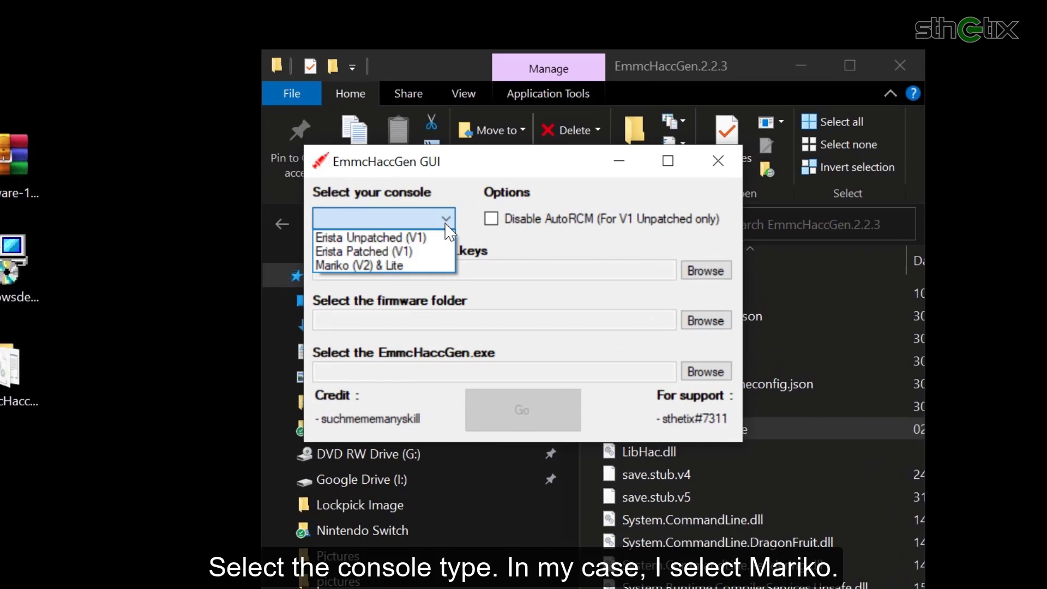
left_click(423, 262)
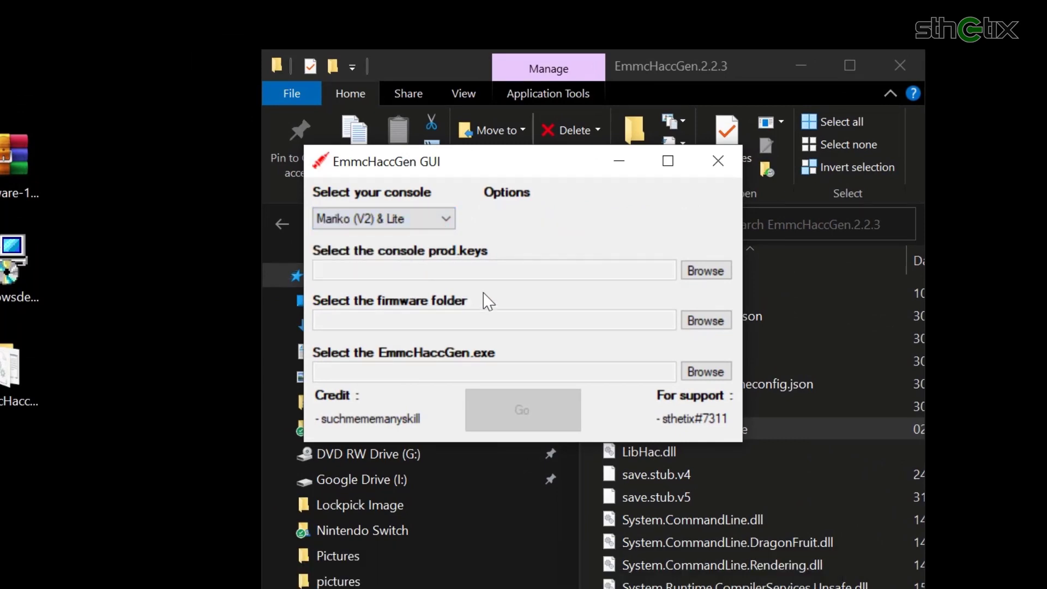
Set the keys file to E:\switch\prod.keys on the SD card.
left_click(703, 271)
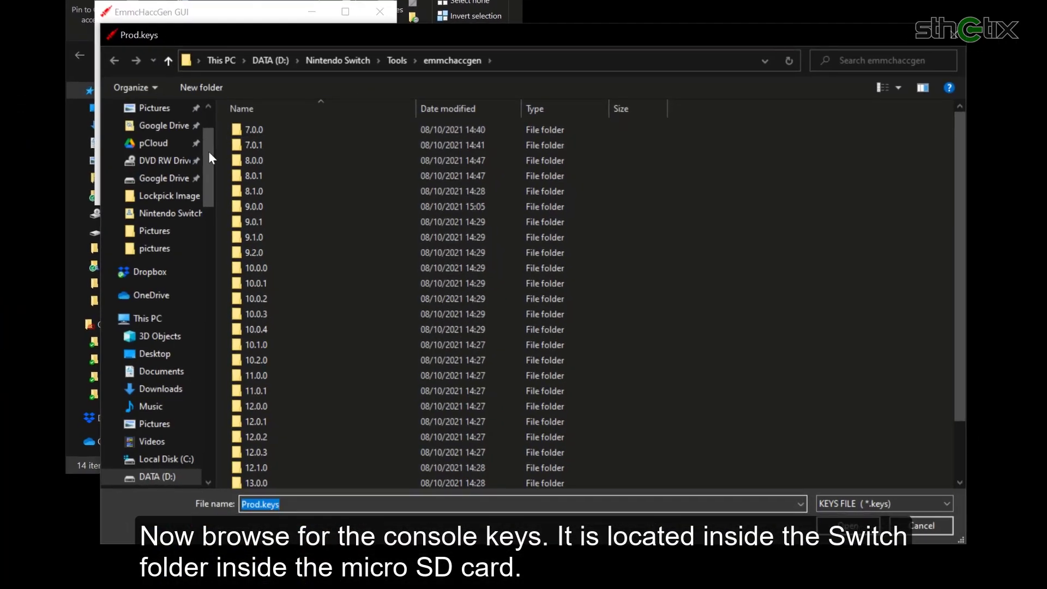
left_click_drag(209, 151, 212, 455)
left_click(198, 319)
double_click(270, 202)
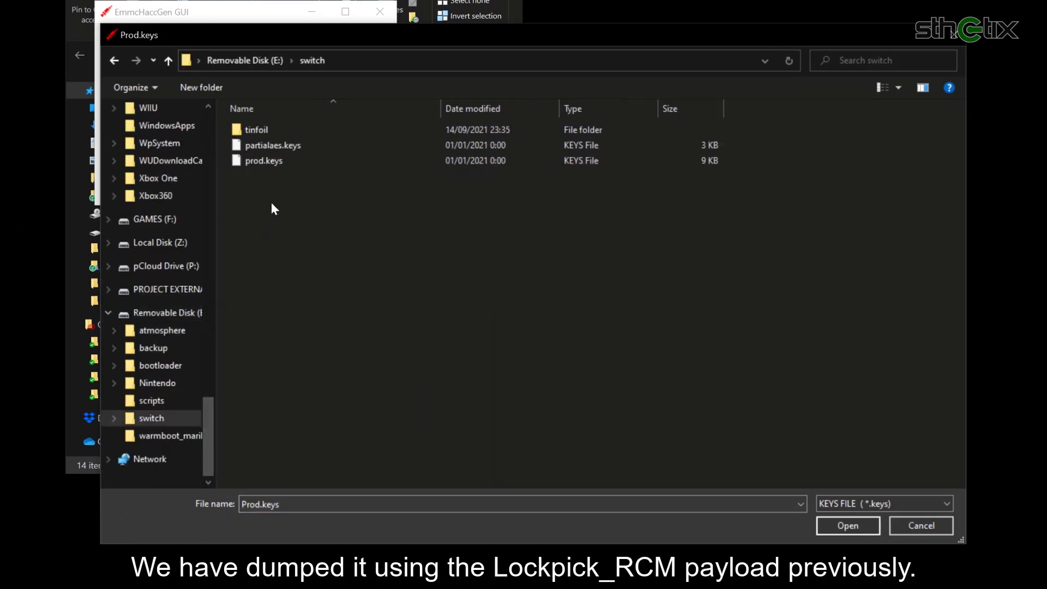
left_click(263, 162)
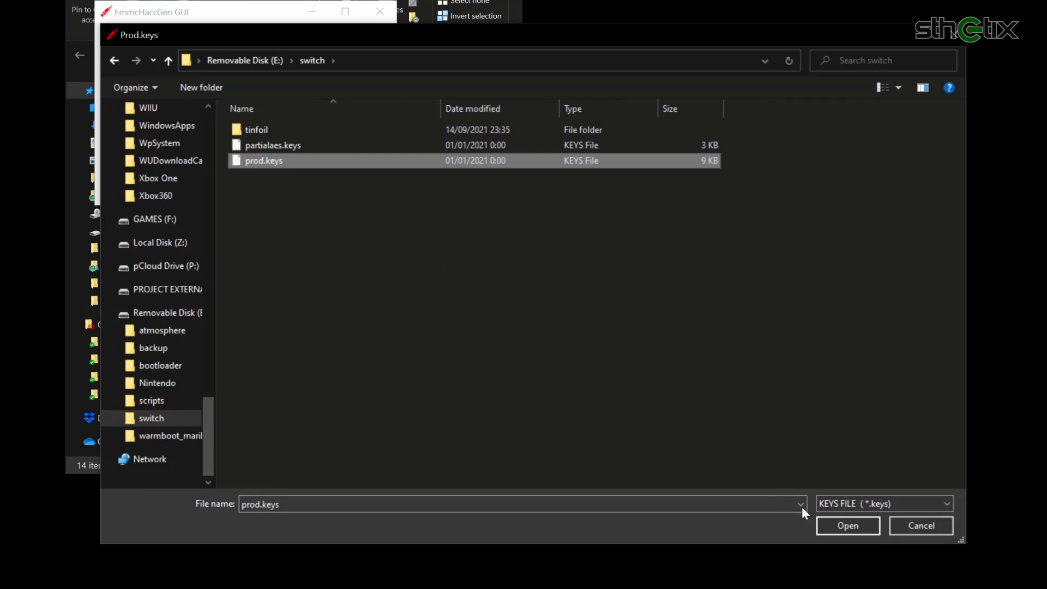
left_click(846, 522)
Set the firmware folder to FW inside EmmcHaccGen.2.2.3.
left_click(371, 122)
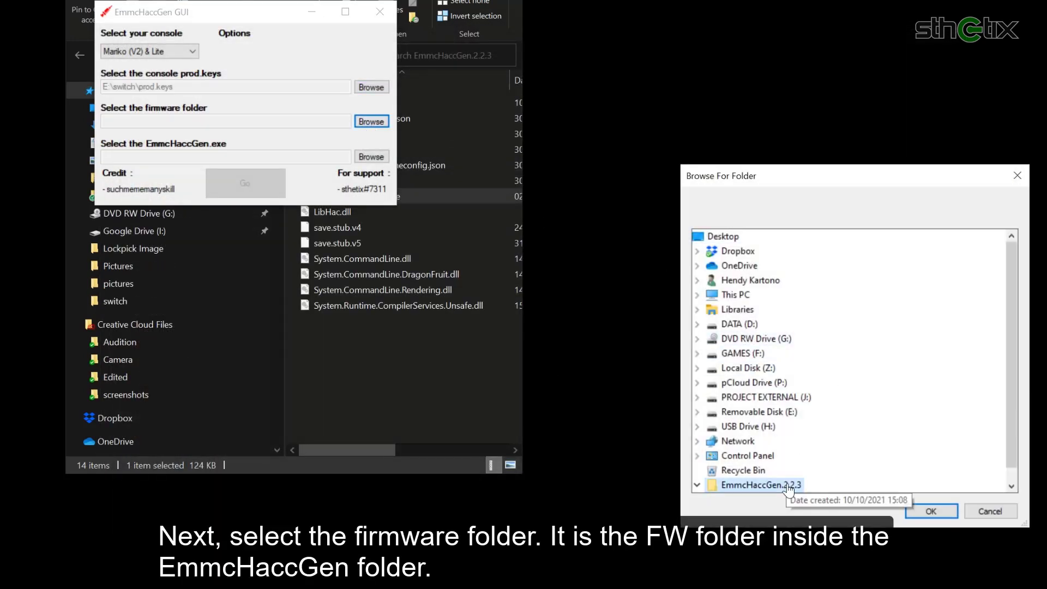
left_click(763, 484)
left_click(742, 485)
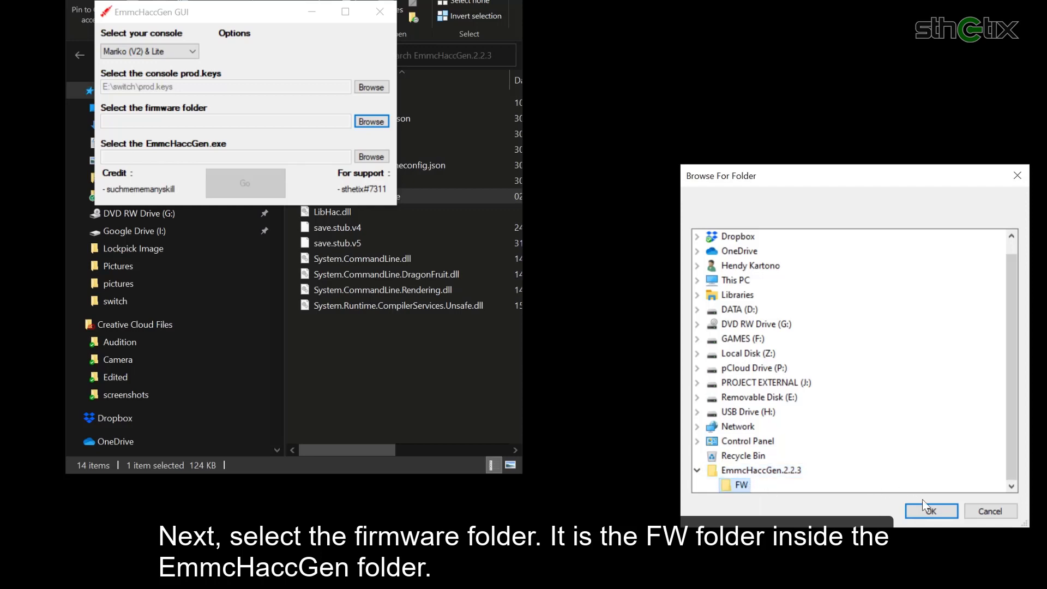
left_click(929, 511)
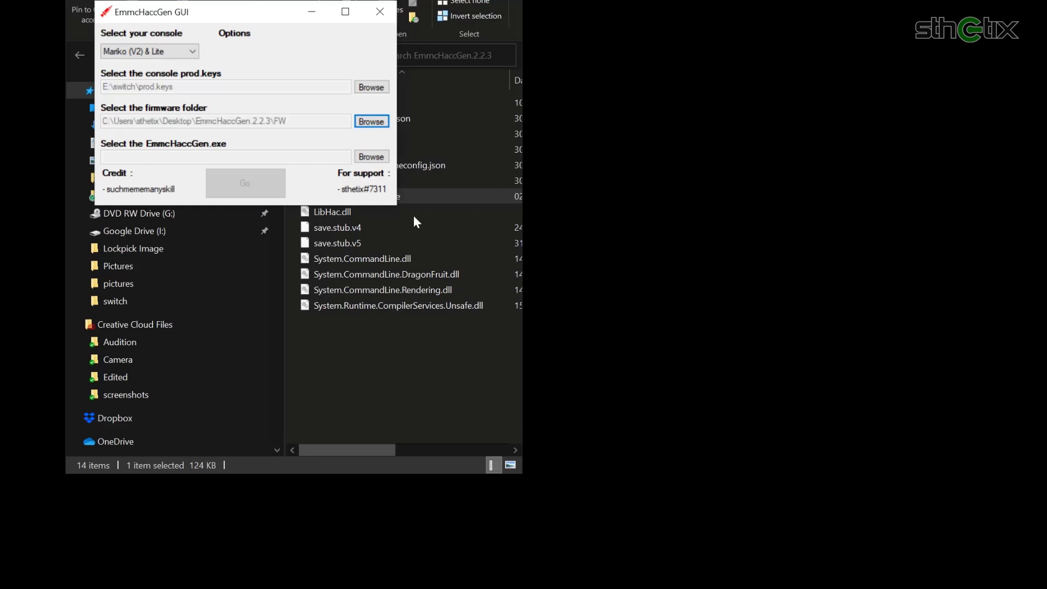
Set the tool path to EmmcHaccGen.exe and generate the Mariko boot files.
left_click(371, 156)
double_click(277, 168)
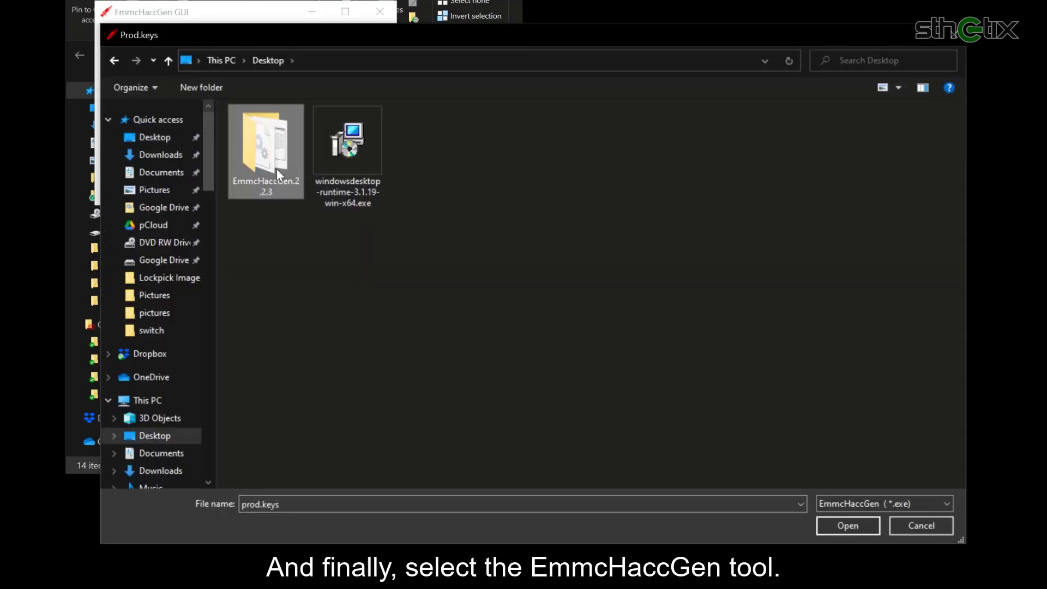
left_click(284, 144)
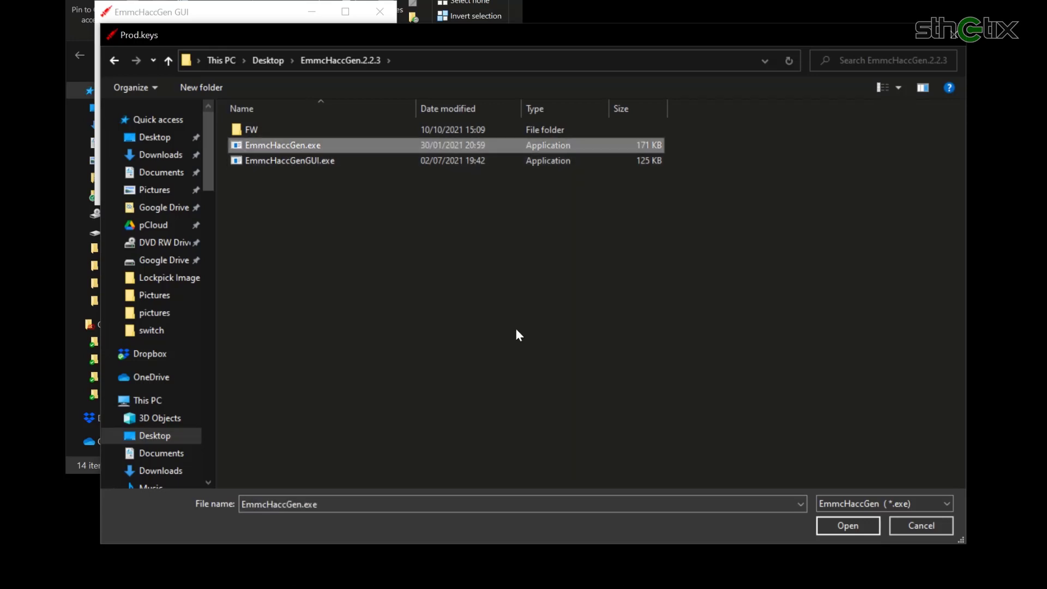
left_click(848, 526)
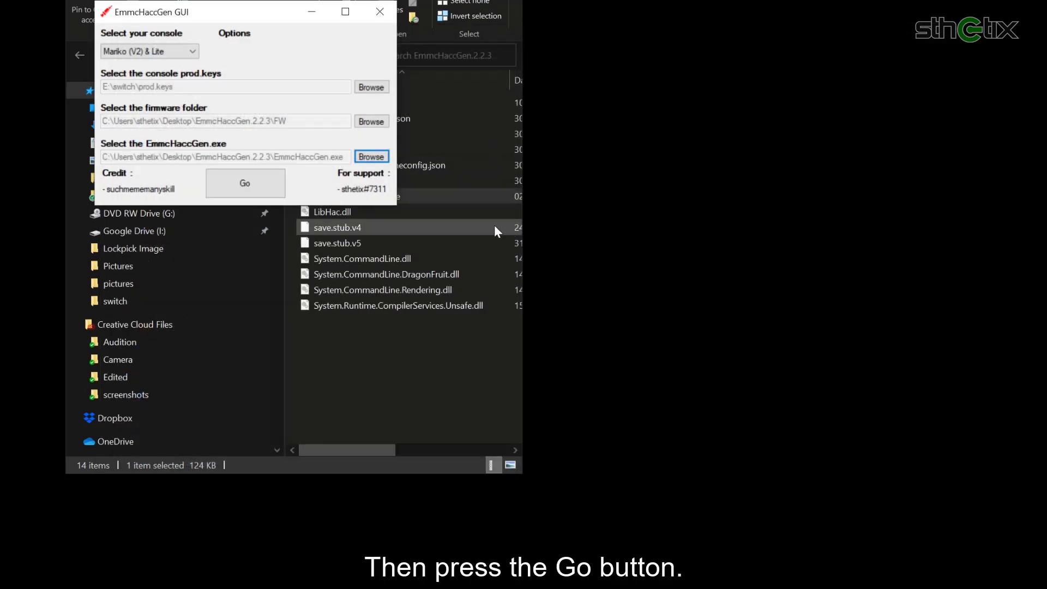
left_click(249, 188)
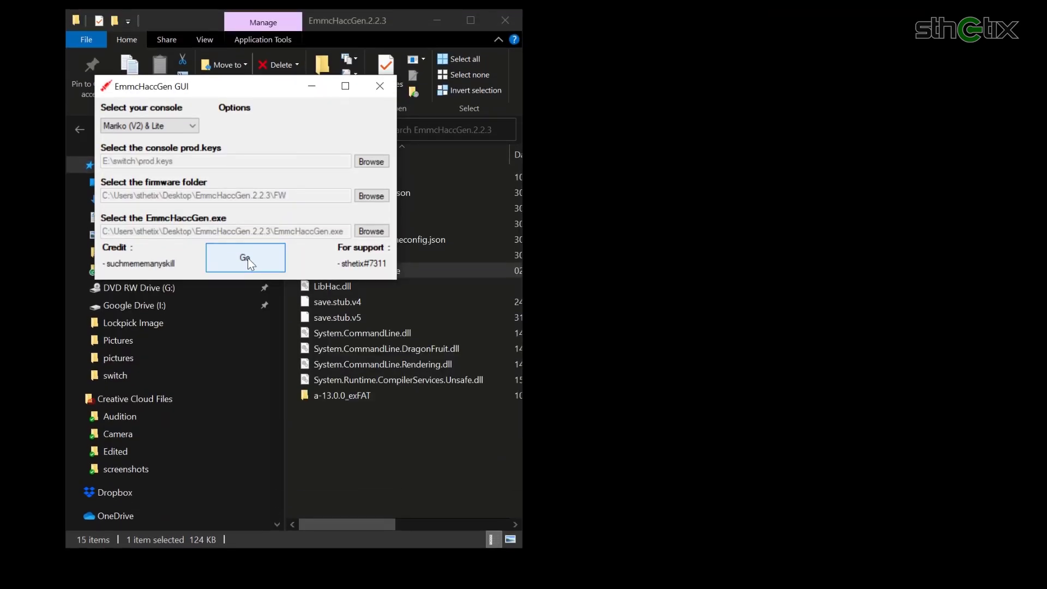
Close EmmcHaccGen GUI and open the generated a-13.0.0_exFAT folder in Explorer.
left_click(375, 87)
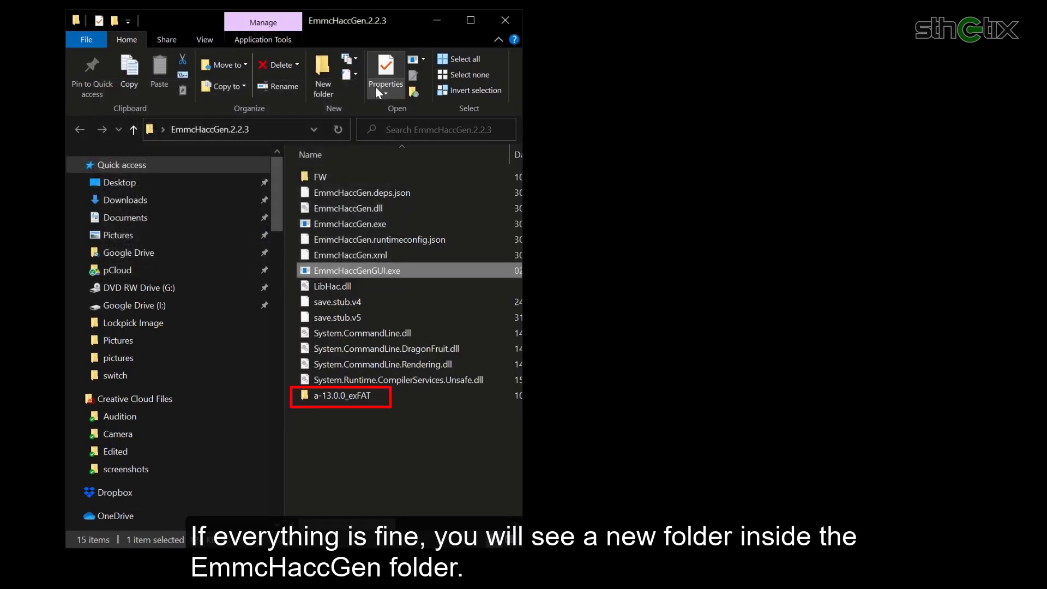
double_click(357, 397)
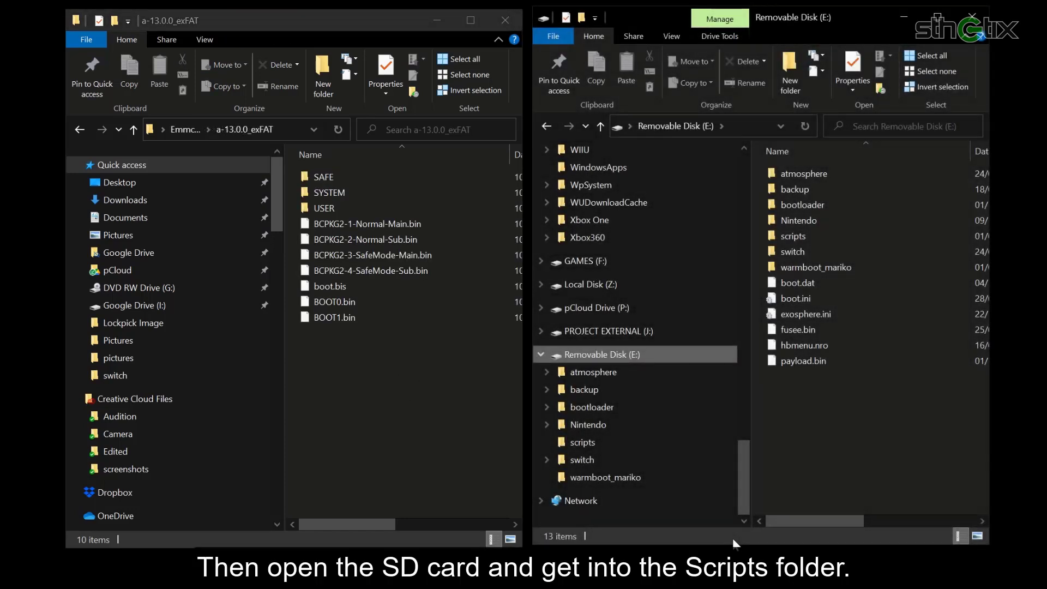
Copy SYSTEM and boot.bis from a-13.0.0_exFAT into E:\scripts on the SD card.
double_click(799, 237)
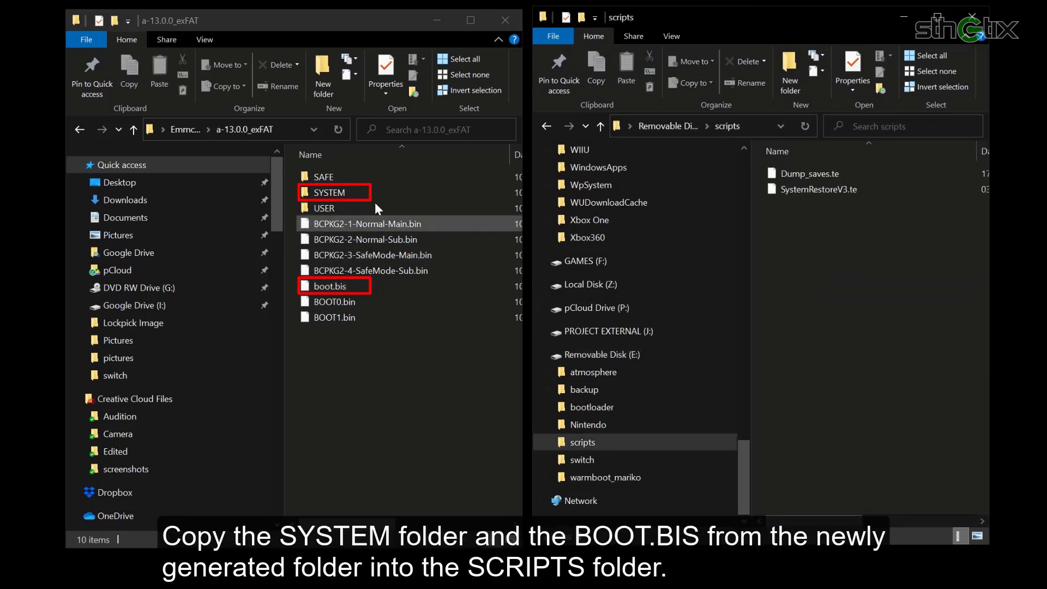
left_click(352, 193)
left_click(349, 287, "ctrl")
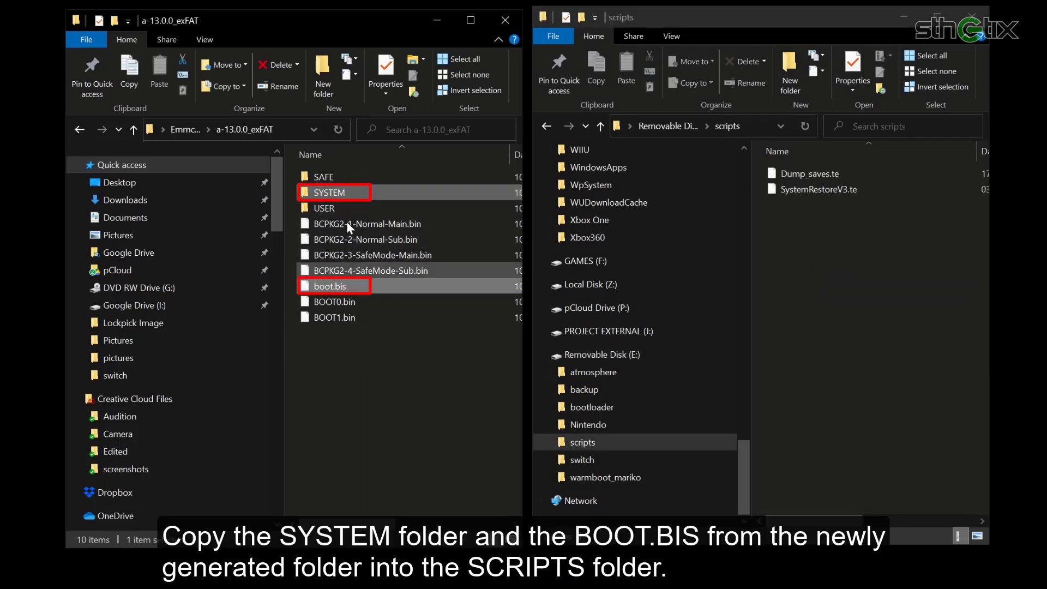
left_click_drag(349, 193, 814, 280)
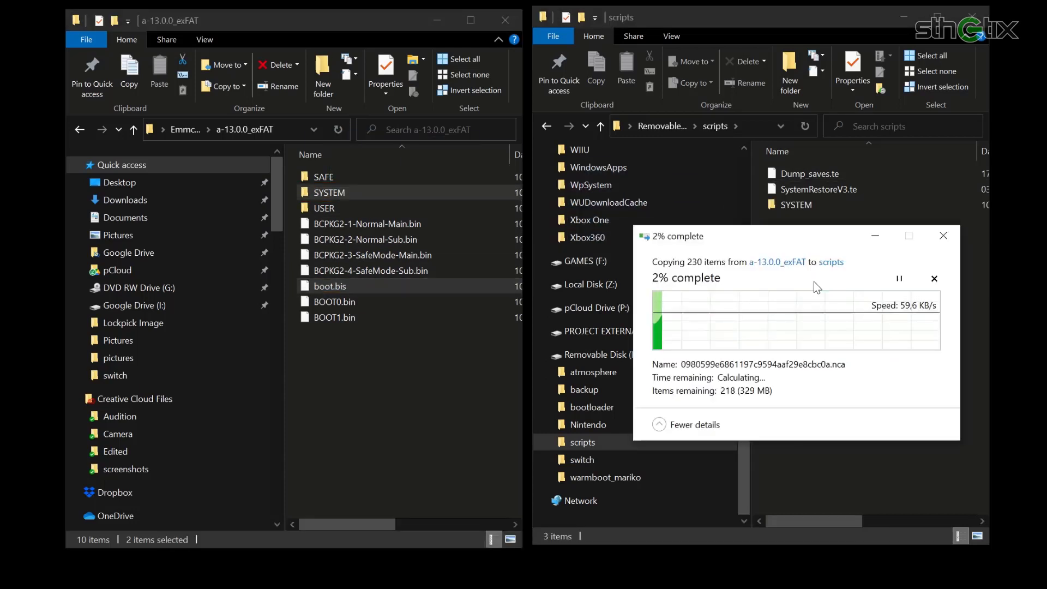